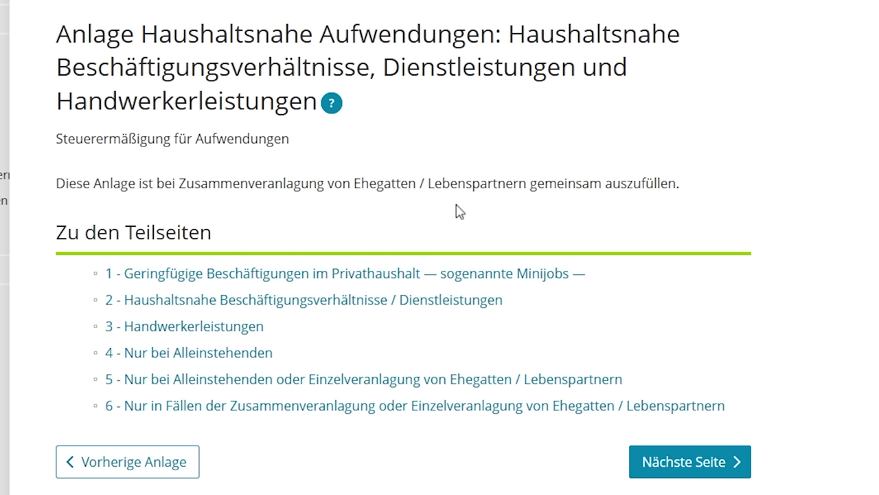
# Step: In section 2 (Haushaltsnahe Beschäftigungsverhältnisse / Dienstleistungen), enter and confirm an expense "Hauswart" of 250 euros
pyautogui.click(359, 310)
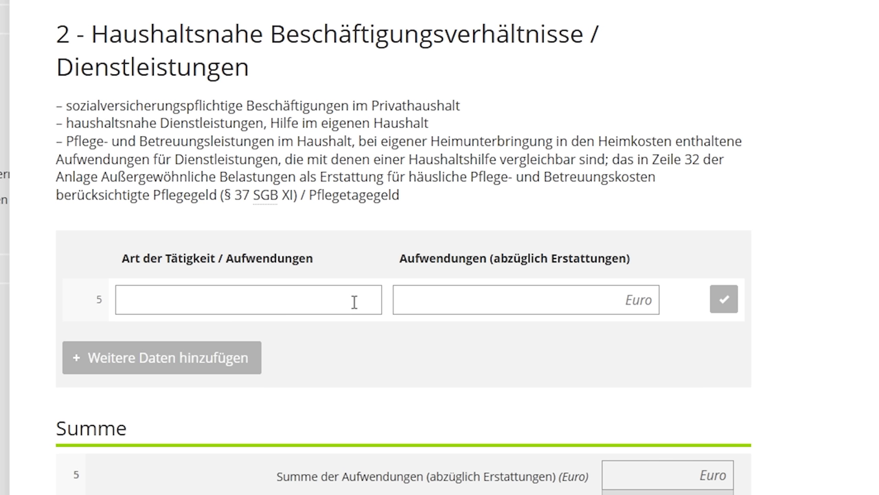
pyautogui.click(330, 300)
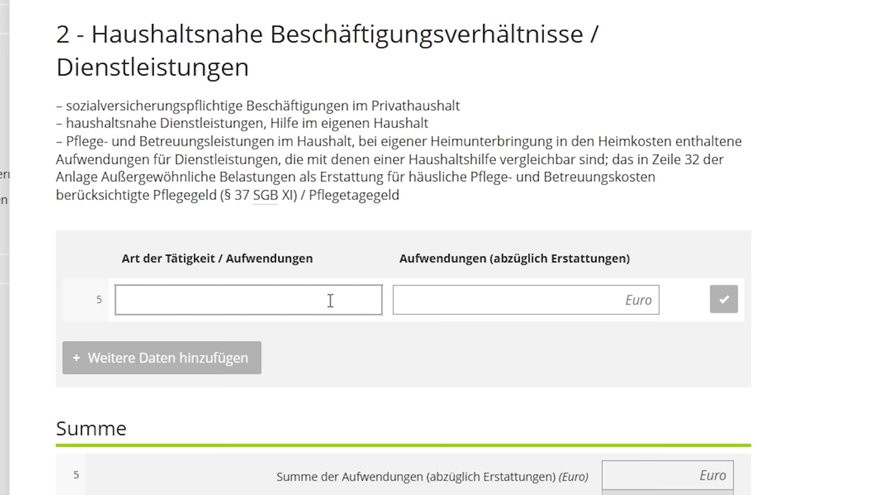
pyautogui.write('Ha')
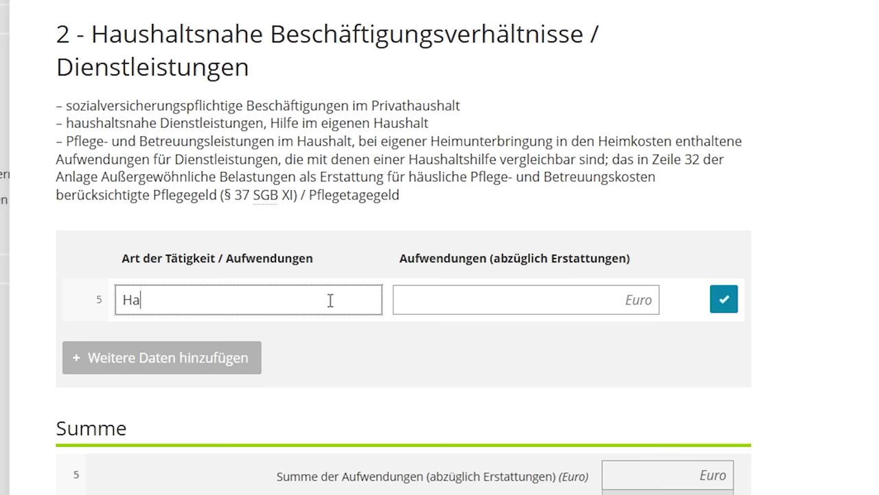
pyautogui.write('uswart')
pyautogui.press('Tab')
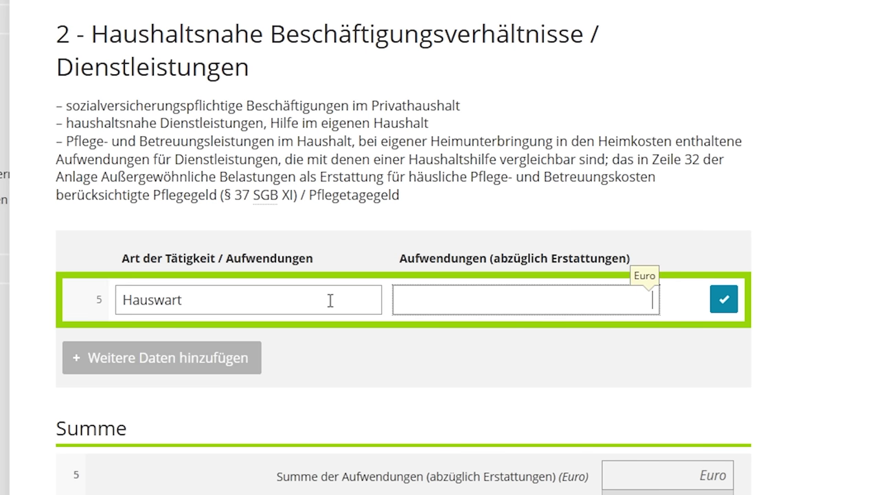
pyautogui.write('250')
pyautogui.click(725, 307)
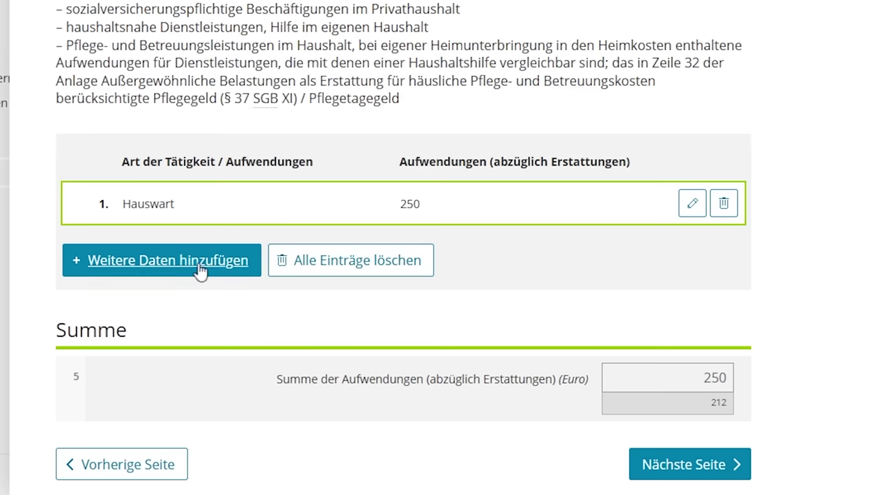
# Step: Add and confirm a second household service expense, "Gartenpflege", of 180 euros
pyautogui.click(233, 268)
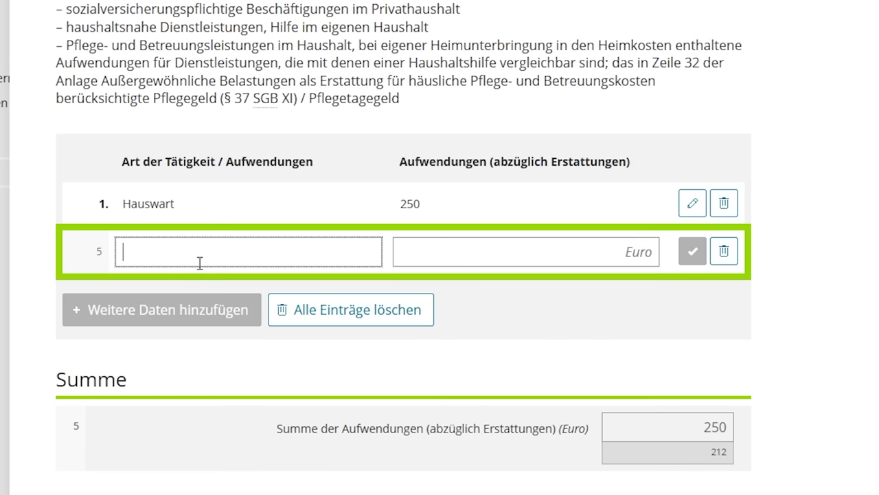
pyautogui.write('G')
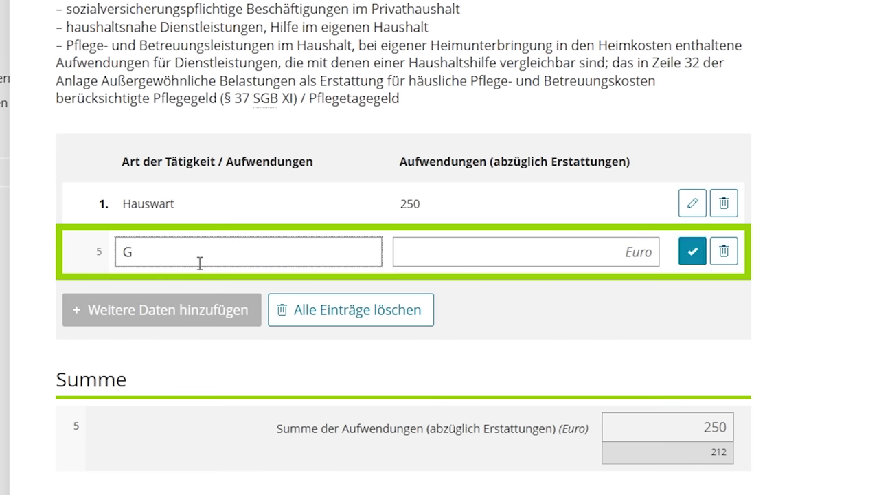
pyautogui.write('artenpflege')
pyautogui.press('Tab')
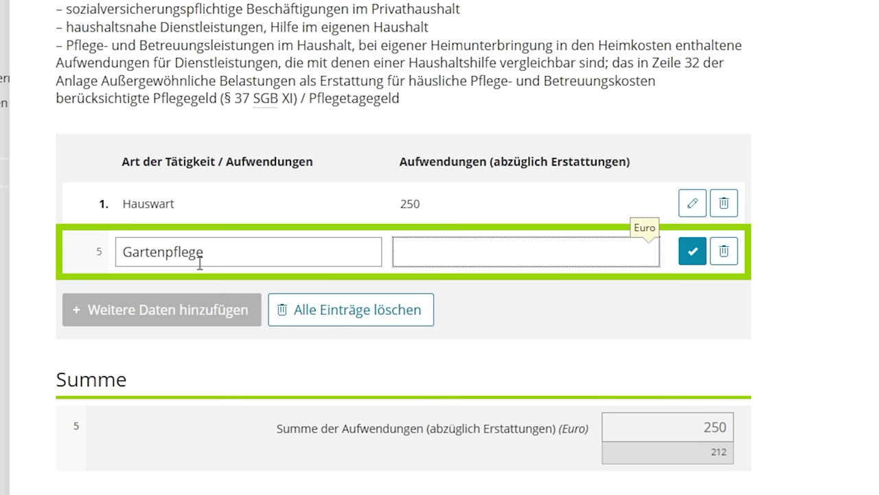
pyautogui.write('180')
pyautogui.click(685, 260)
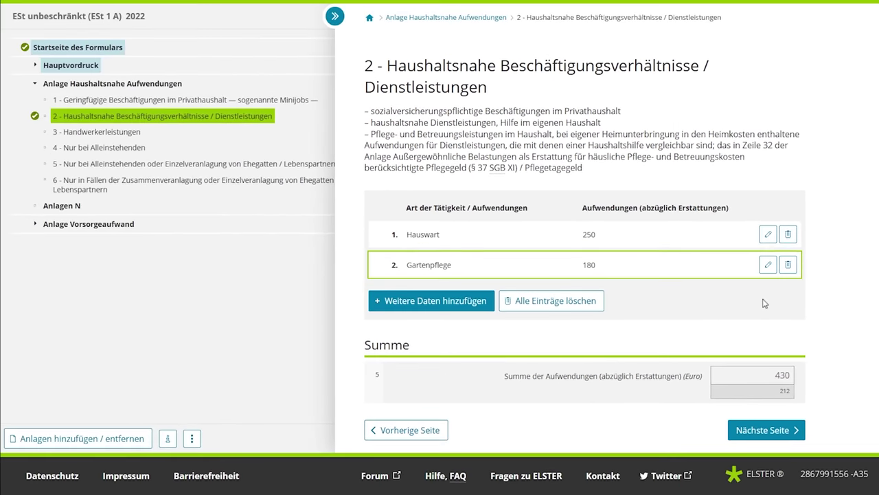
# Step: In section 3 (Handwerkerleistungen), enter and confirm "Wartung der Therme" with a self-paid invoice amount of 200 euros and a labour share of 180 euros
pyautogui.click(128, 133)
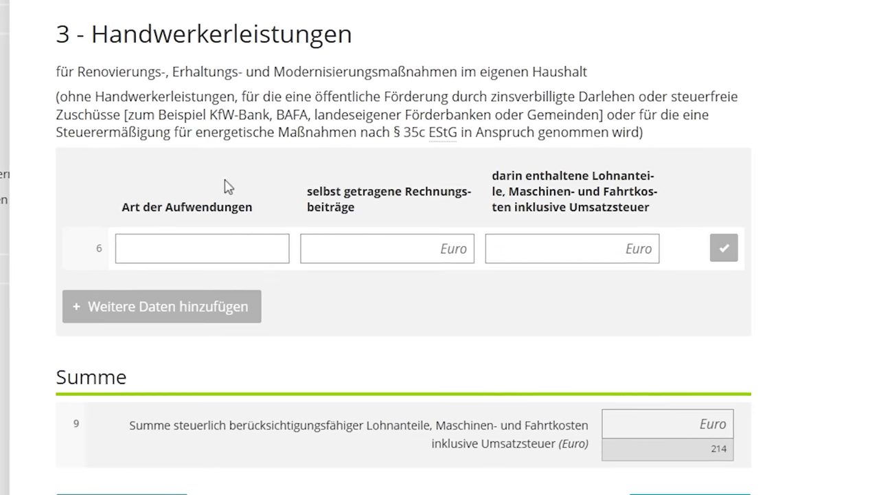
pyautogui.click(193, 248)
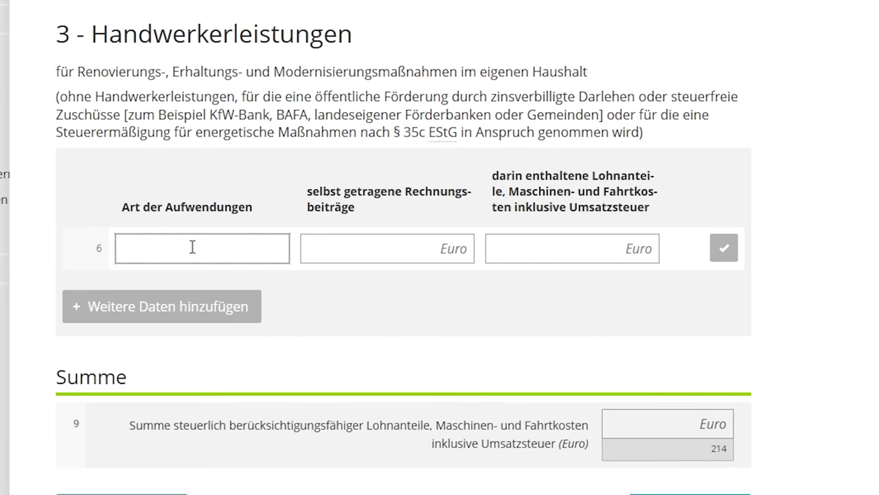
pyautogui.write('Wartung de')
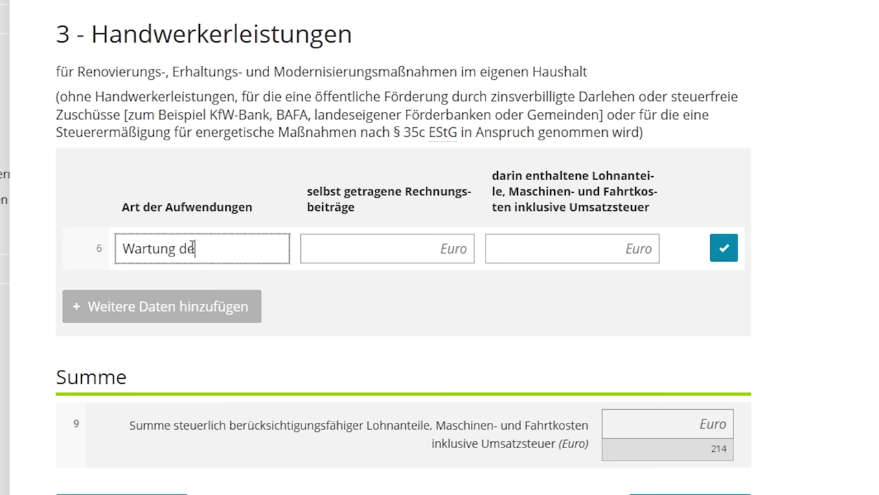
pyautogui.write('r Therme')
pyautogui.press('Tab')
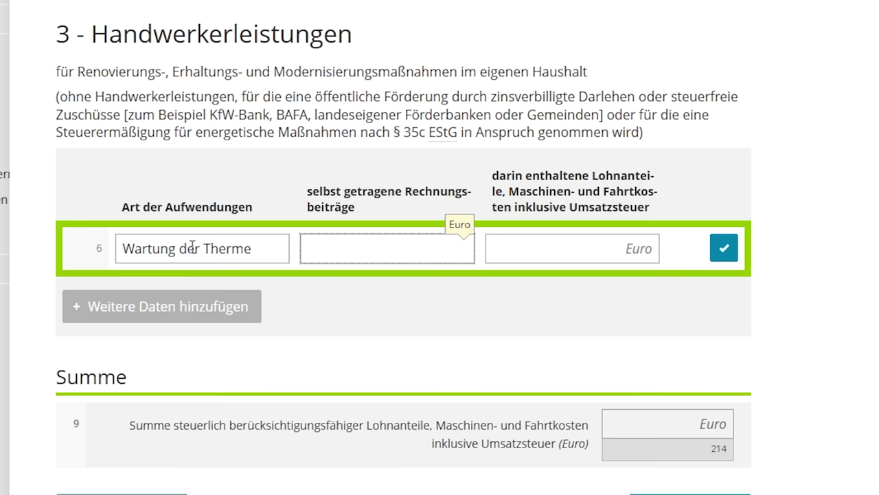
pyautogui.write('200')
pyautogui.press('Tab')
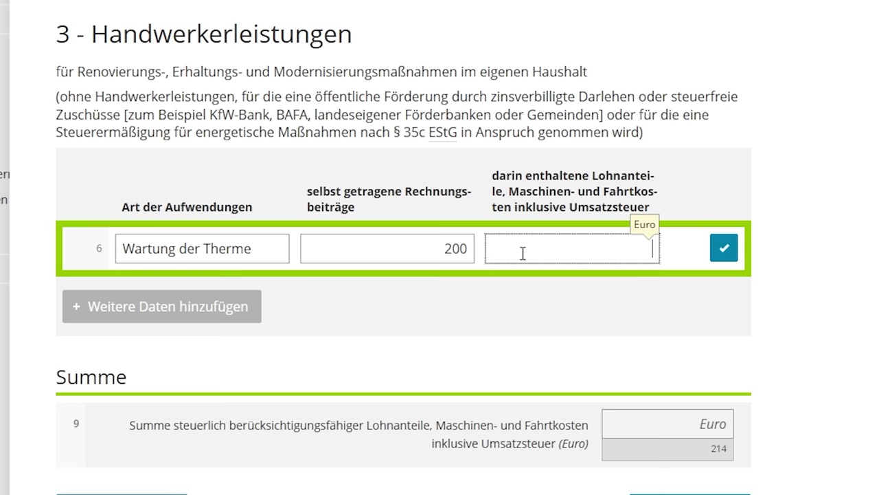
pyautogui.write('180')
pyautogui.click(725, 248)
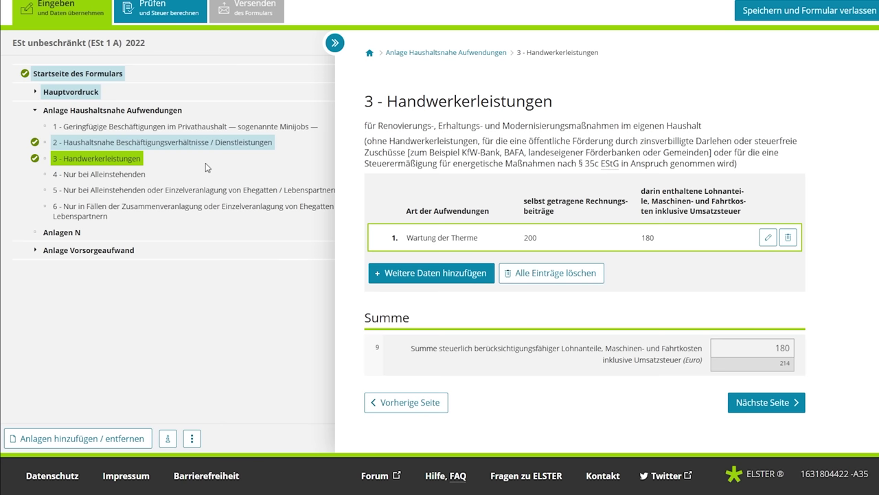
# Step: In section 4 (Nur bei Alleinstehenden), set the number of other persons in the shared household to 1
pyautogui.click(126, 175)
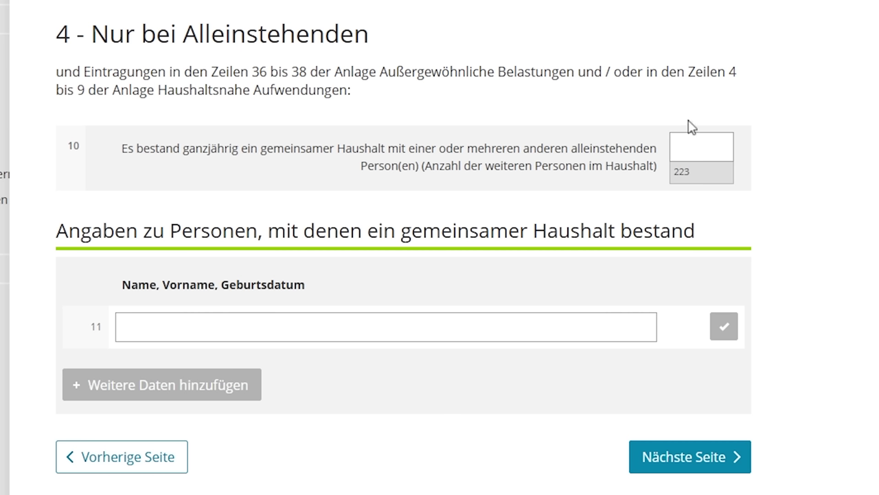
pyautogui.click(690, 141)
pyautogui.write('1')
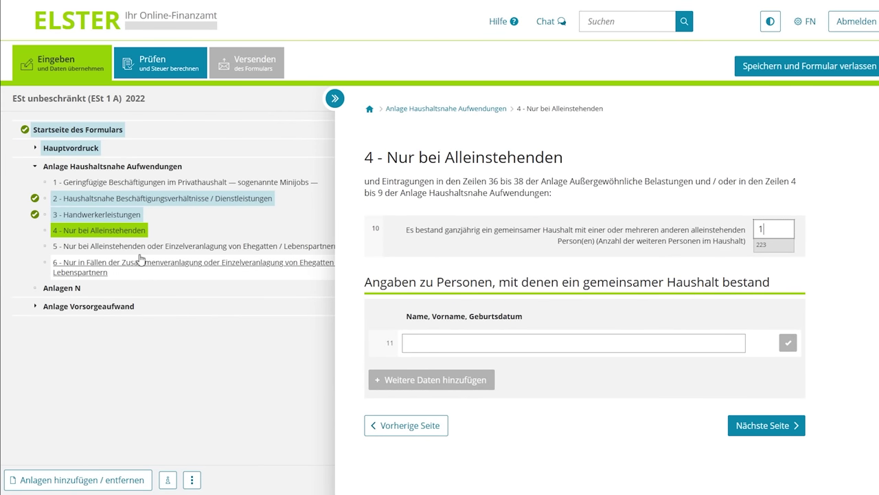
# Step: Look at the percentage split fields in section 5 and expand the first taxpayer's entry in section 6
pyautogui.click(103, 246)
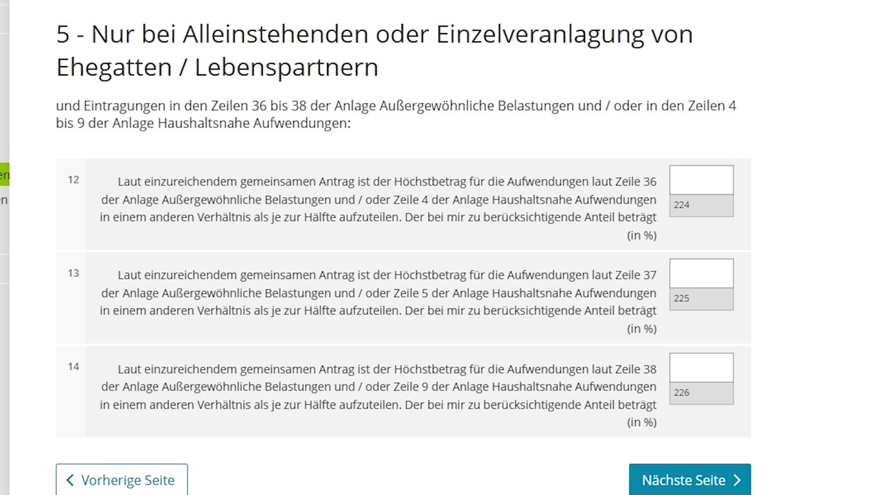
pyautogui.click(686, 276)
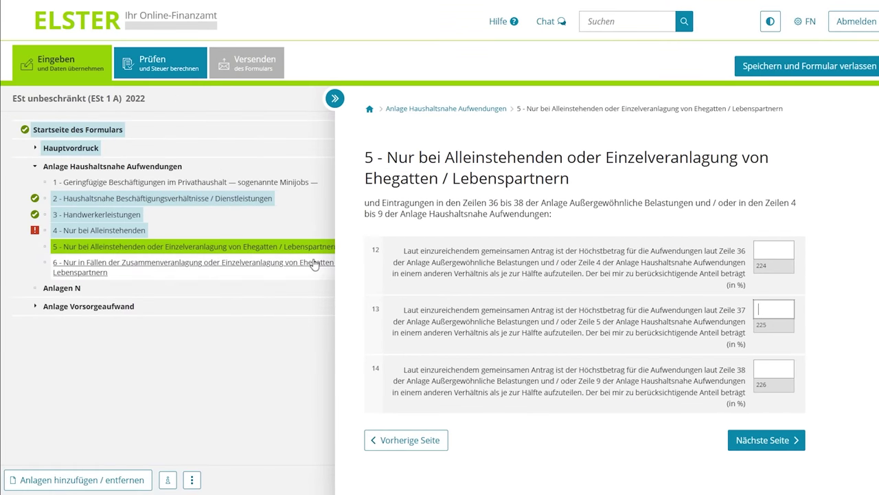
pyautogui.click(148, 261)
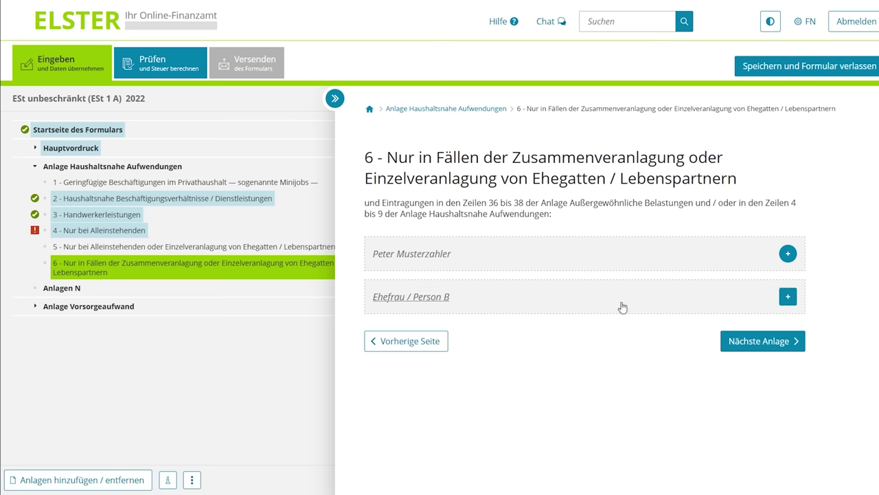
pyautogui.click(473, 255)
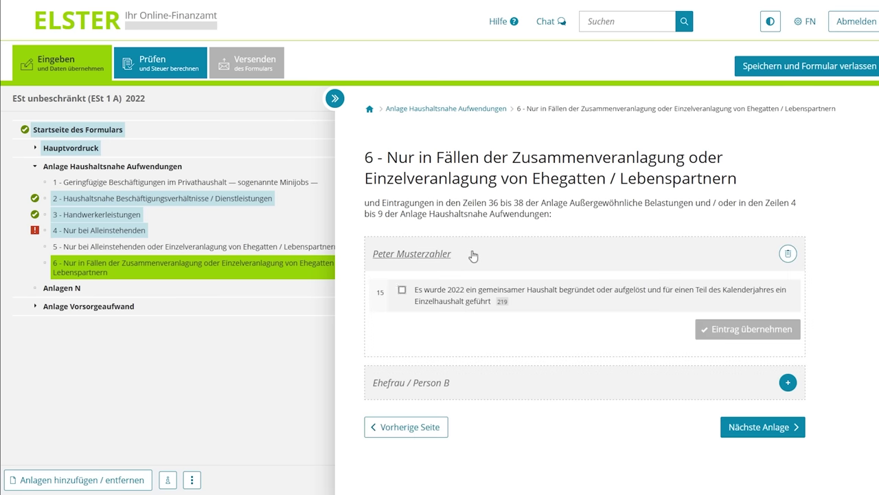